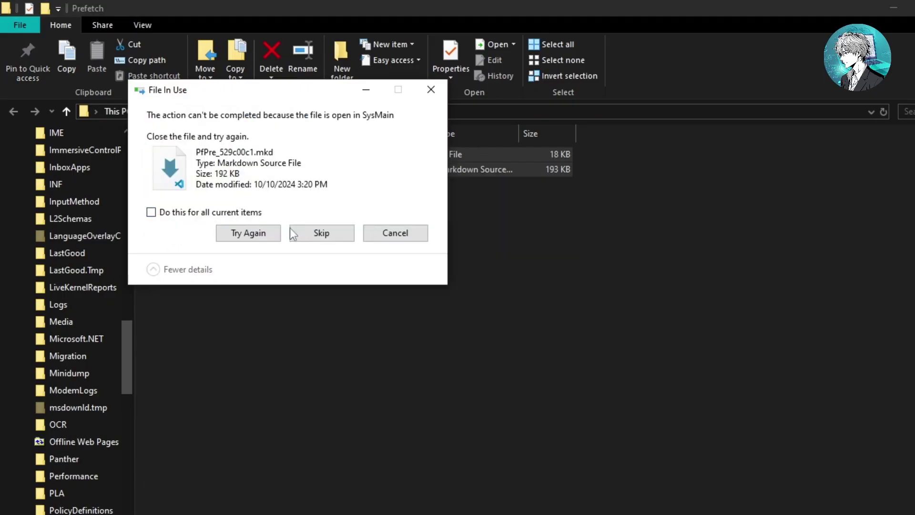
# Skip the in-use file PfPre_529c00c1.mkd in the Prefetch deletion and open the Windows temp folder by running "temp"
pyautogui.click(299, 234)
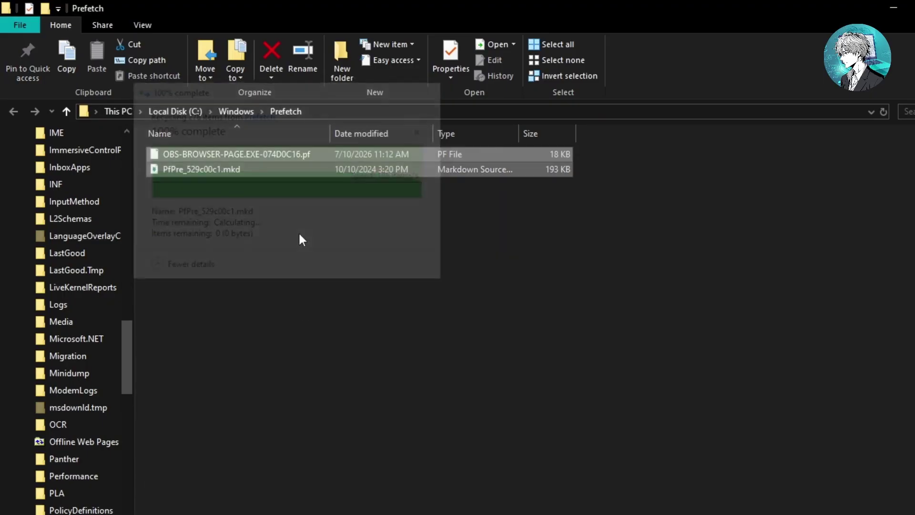
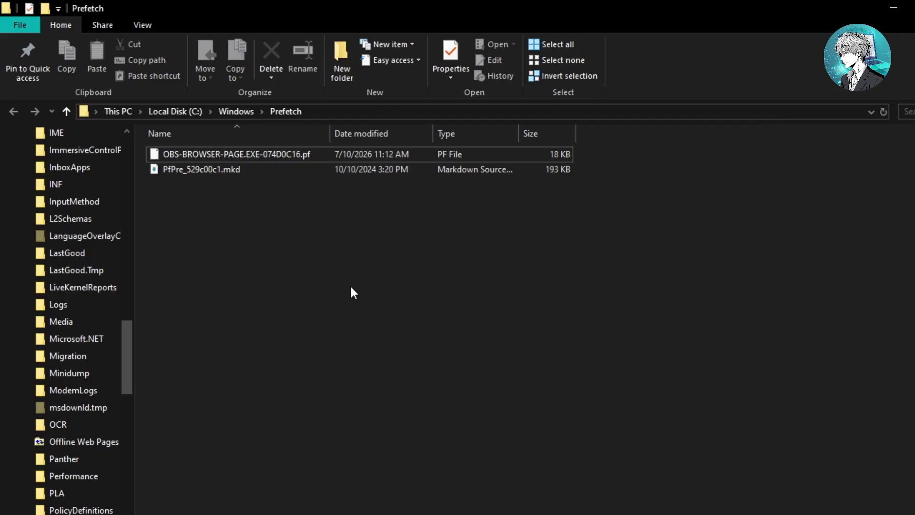
pyautogui.press('super+r')
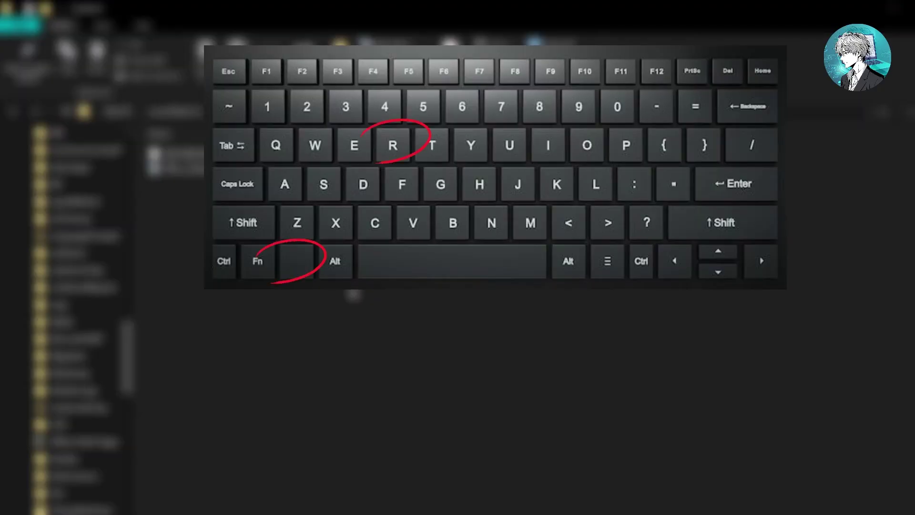
pyautogui.press('super+r')
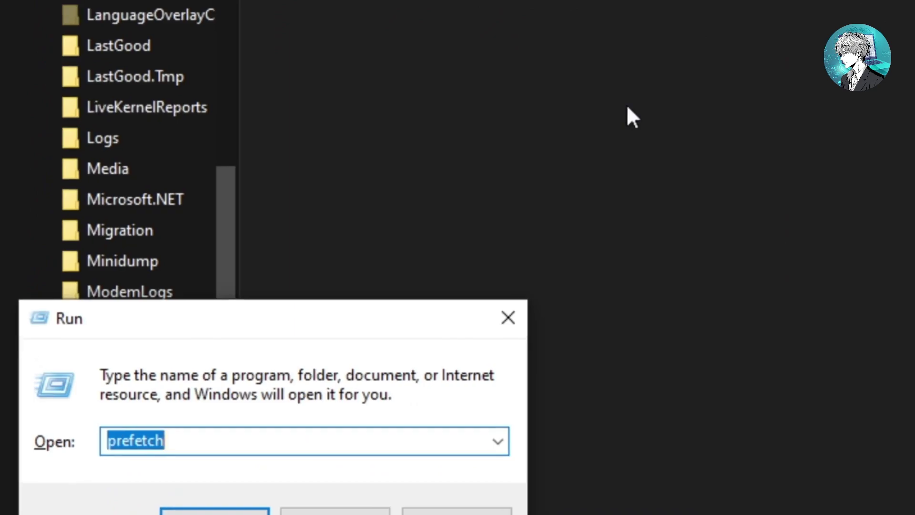
pyautogui.press('BackSpace')
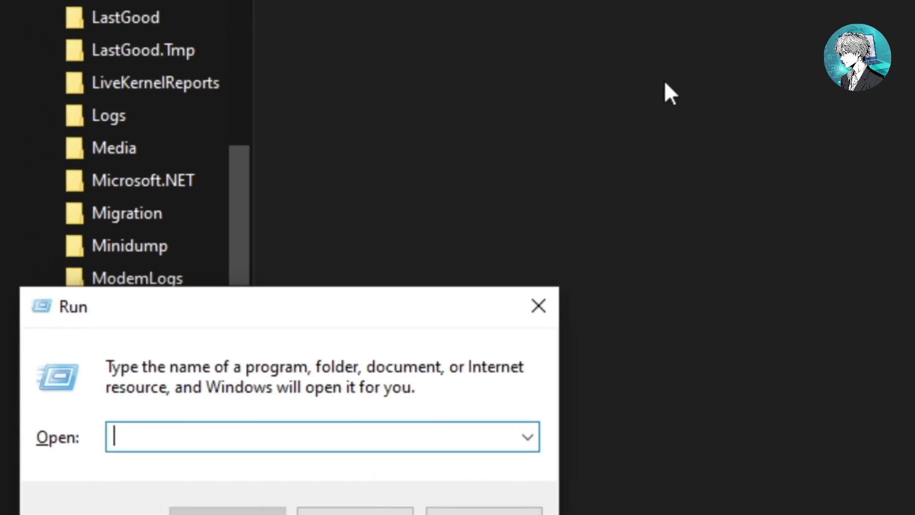
pyautogui.write('temp')
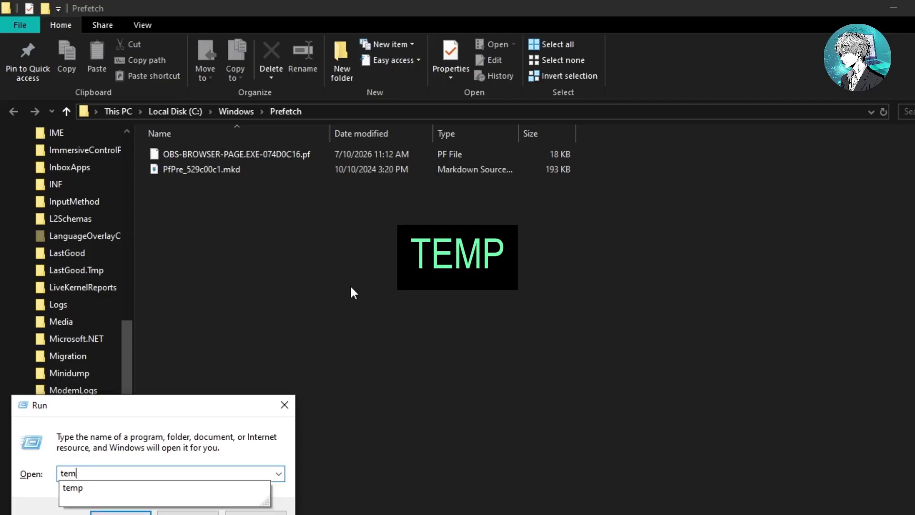
pyautogui.press('Return')
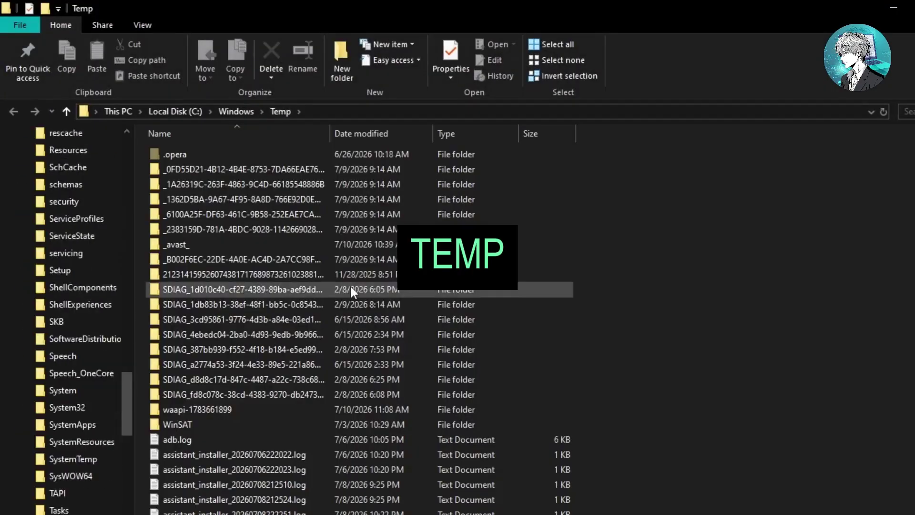
# Delete all items in the Windows Temp folder, granting administrator permission where asked and skipping folders in use
pyautogui.scroll(-6, 354, 403)
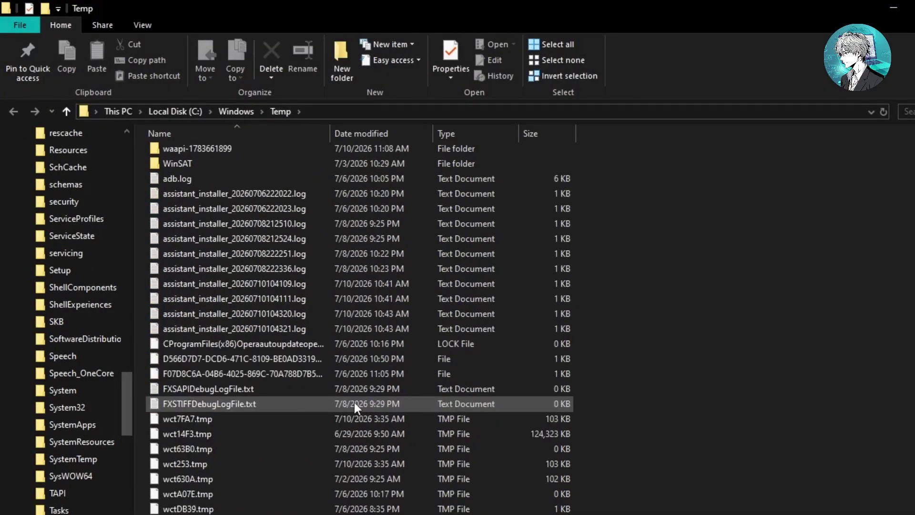
pyautogui.scroll(6, 354, 402)
pyautogui.hotkey('ctrl', 'a')
pyautogui.rightClick(333, 259)
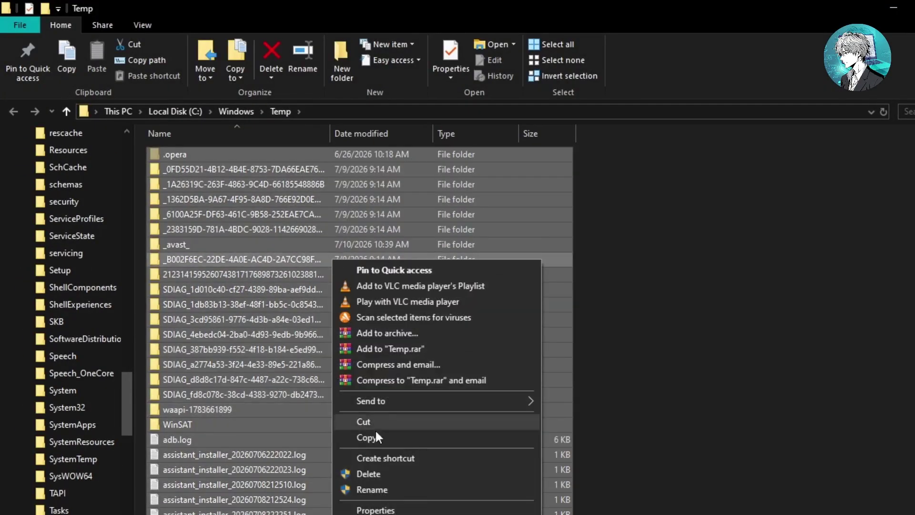
pyautogui.click(396, 474)
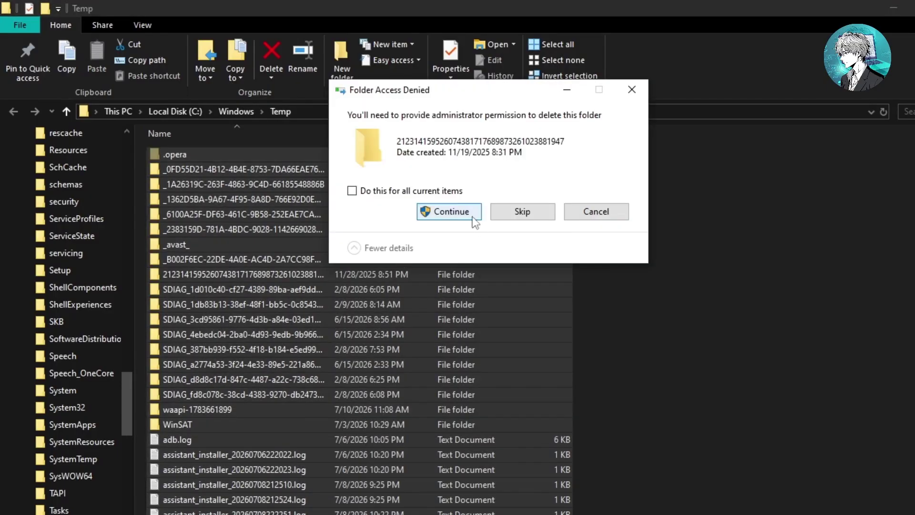
pyautogui.click(452, 212)
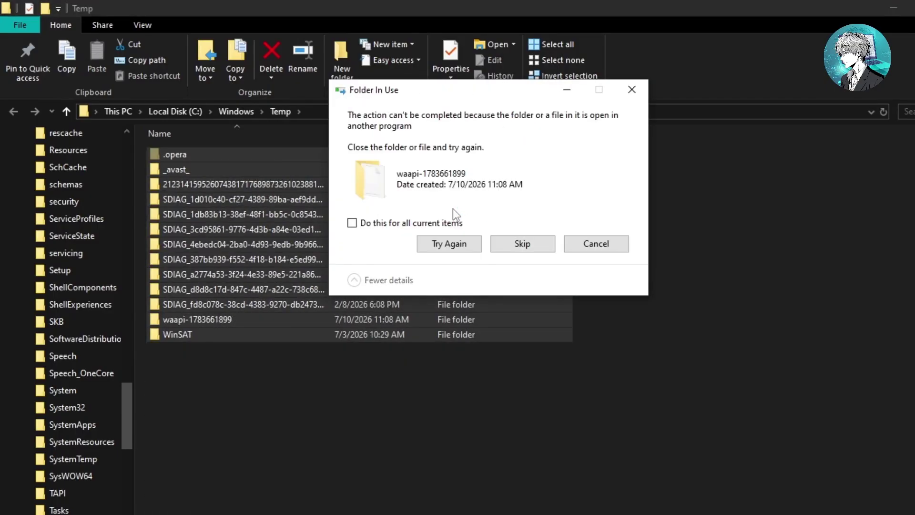
pyautogui.click(525, 247)
pyautogui.click(523, 245)
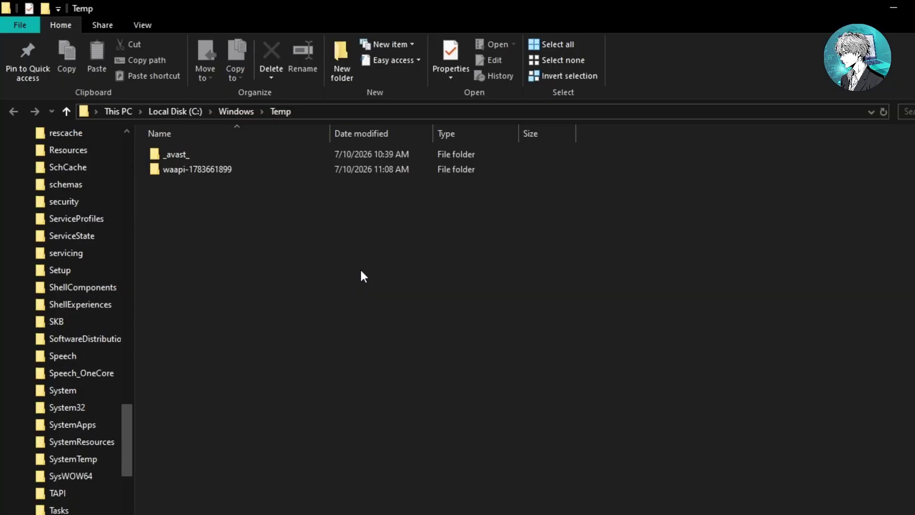
# Open the user profile's temporary files folder by running "%TEMP%"
pyautogui.press('super+r')
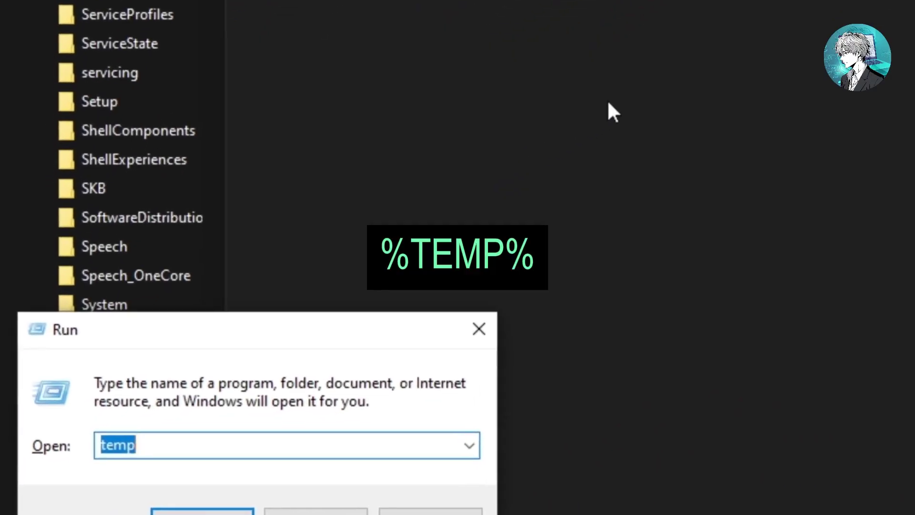
pyautogui.write('%TEMP%')
pyautogui.press('Return')
# Delete all items in the AppData Local Temp folder, granting administrator permission, and cancel at the repeated msdtadmin permission request
pyautogui.scroll(-6, 524, 152)
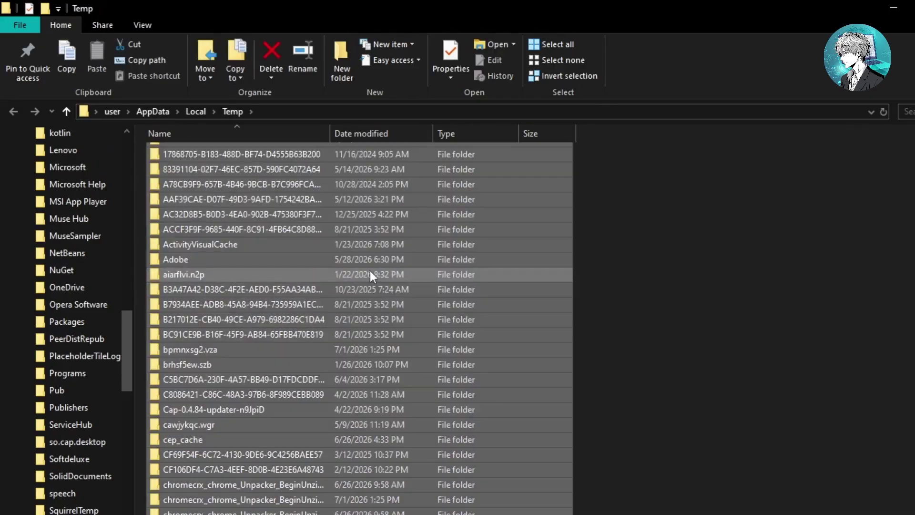
pyautogui.rightClick(370, 274)
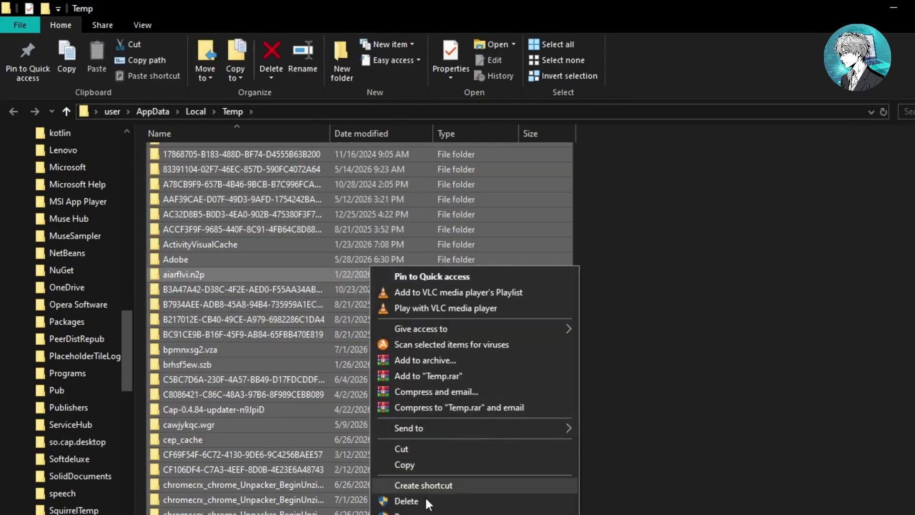
pyautogui.rightClick(365, 315)
pyautogui.click(365, 314)
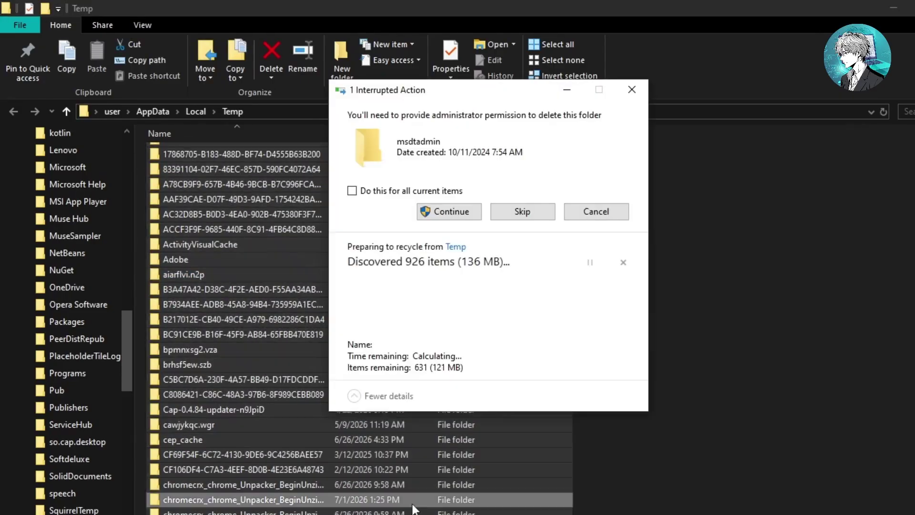
pyautogui.click(453, 209)
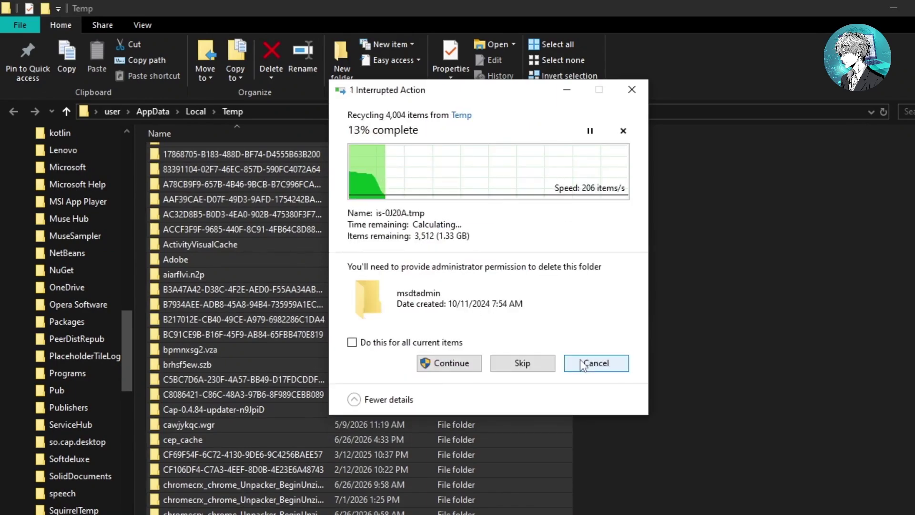
pyautogui.click(582, 361)
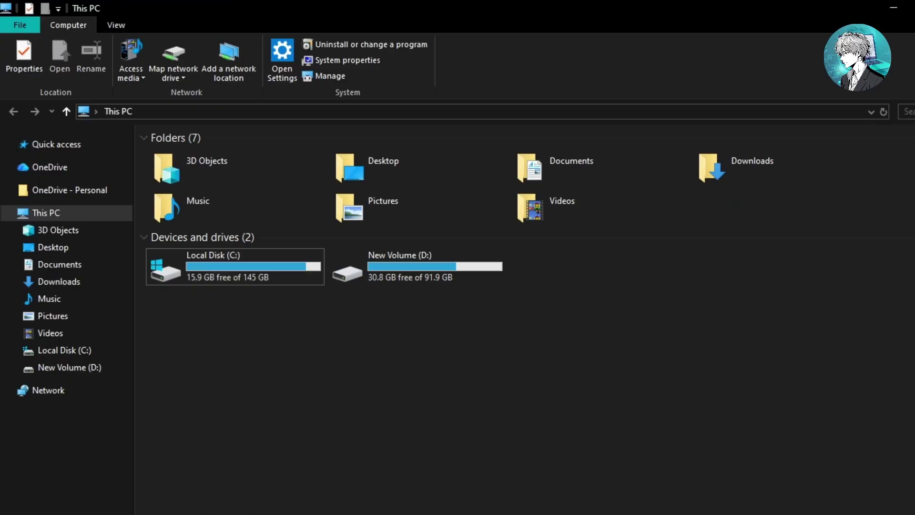
# Open the properties of Local Disk (C:) and start Disk Cleanup for it
pyautogui.rightClick(225, 260)
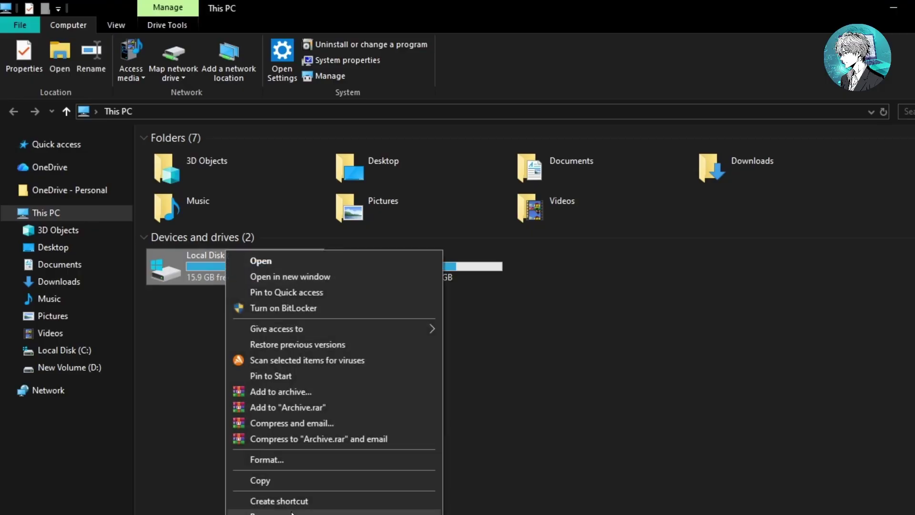
pyautogui.press('r')
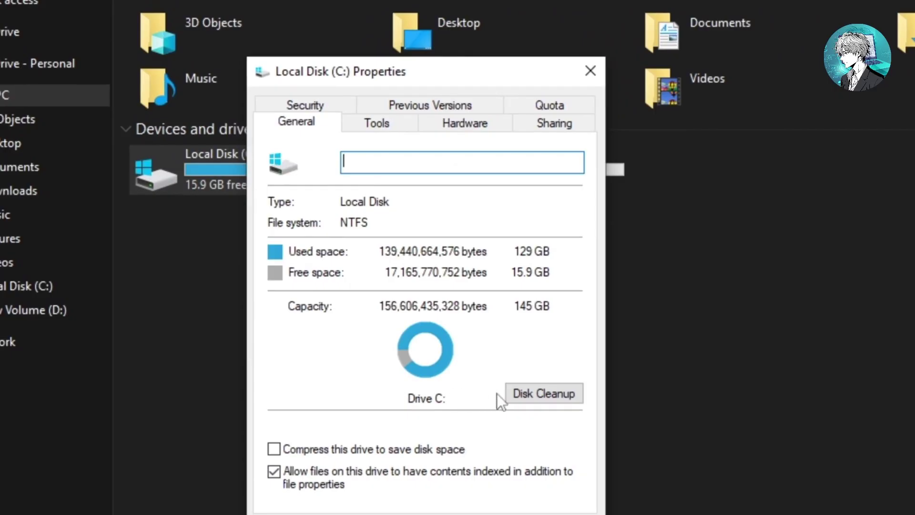
pyautogui.click(521, 394)
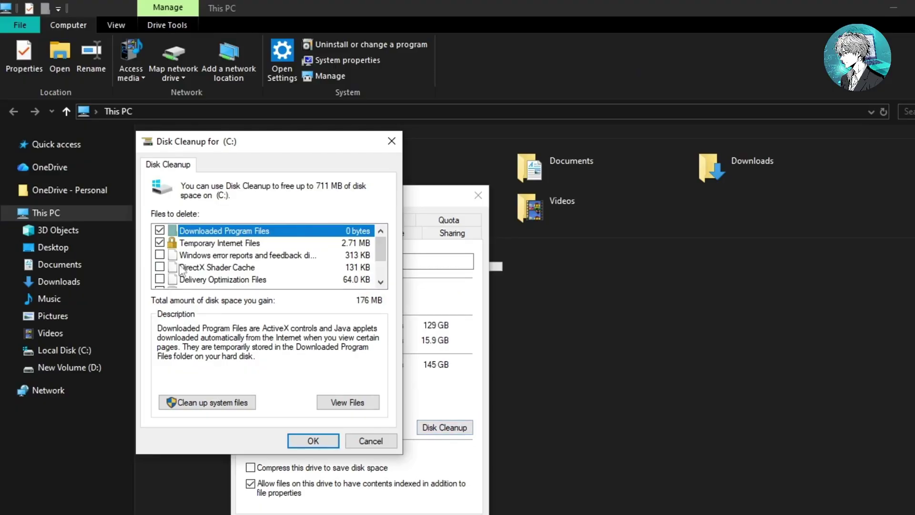
# Mark all listed file categories for cleanup, including error reports, DirectX Shader Cache, Delivery Optimization Files, Recycle Bin, Temporary files and Thumbnails
pyautogui.click(160, 280)
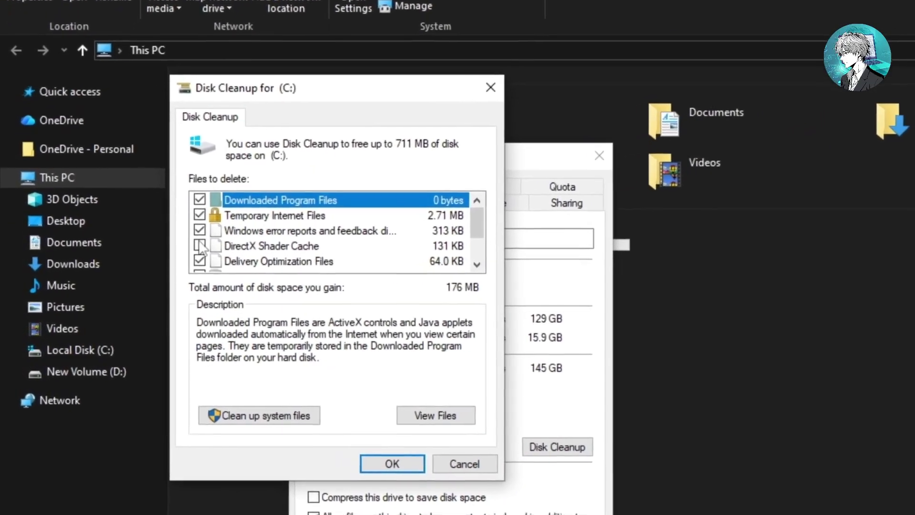
pyautogui.click(200, 246)
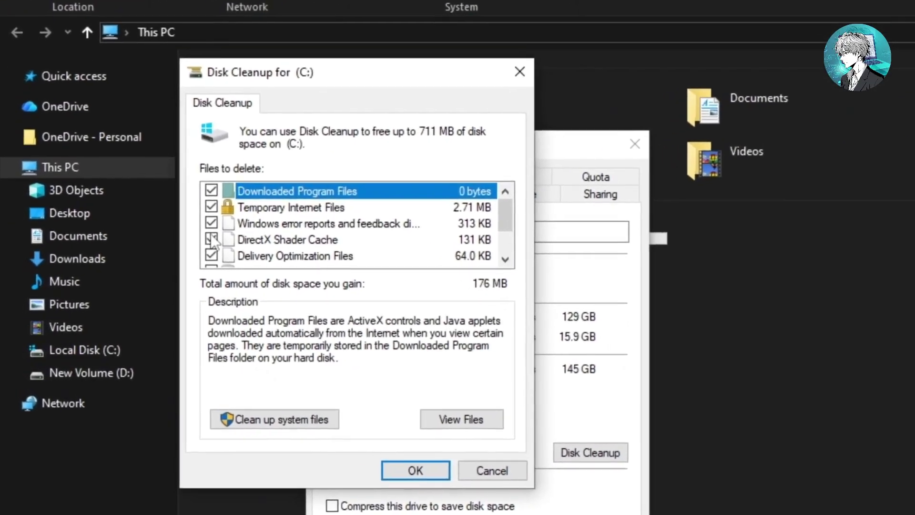
pyautogui.scroll(-1, 200, 247)
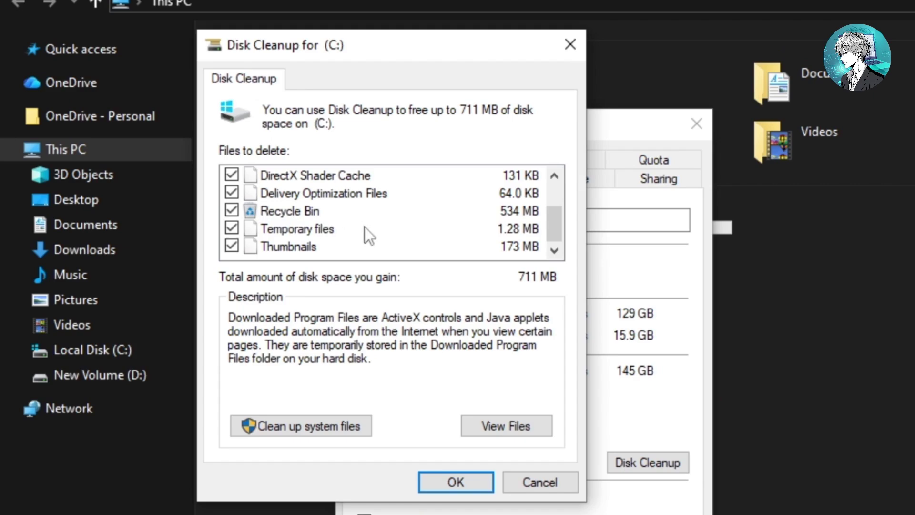
pyautogui.scroll(1, 365, 227)
pyautogui.scroll(-1, 366, 231)
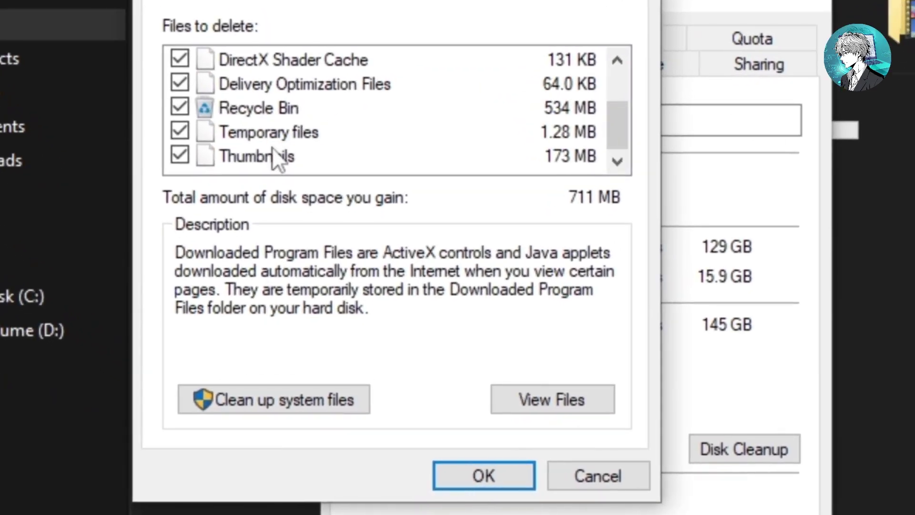
pyautogui.scroll(1, 273, 147)
pyautogui.scroll(-1, 272, 147)
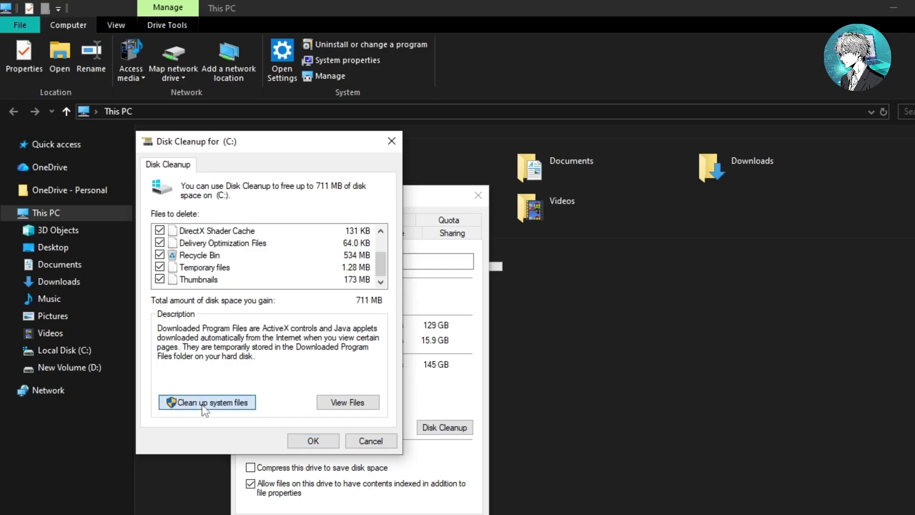
# Rescan drive C: with system files included and move the Properties window aside to bring the Disk Cleanup window forward
pyautogui.click(267, 403)
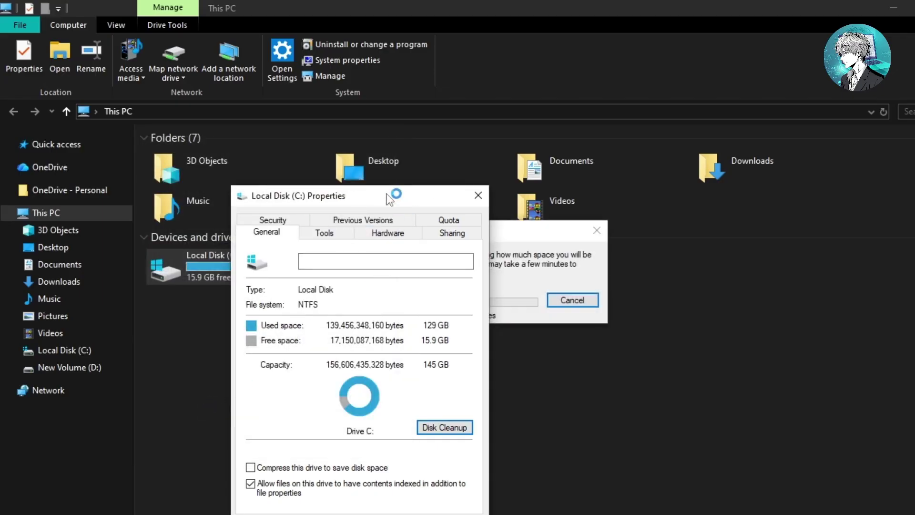
pyautogui.moveTo(390, 197); pyautogui.dragTo(225, 196)
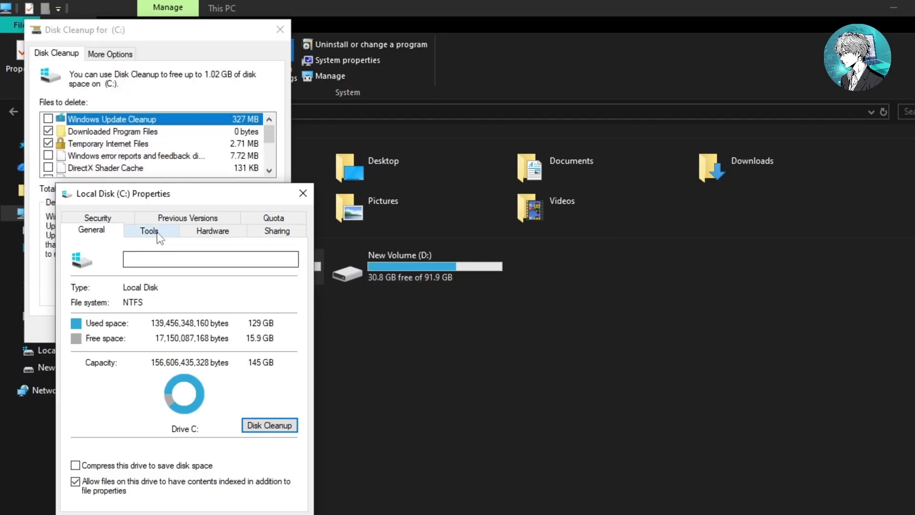
pyautogui.moveTo(169, 193); pyautogui.dragTo(372, 206)
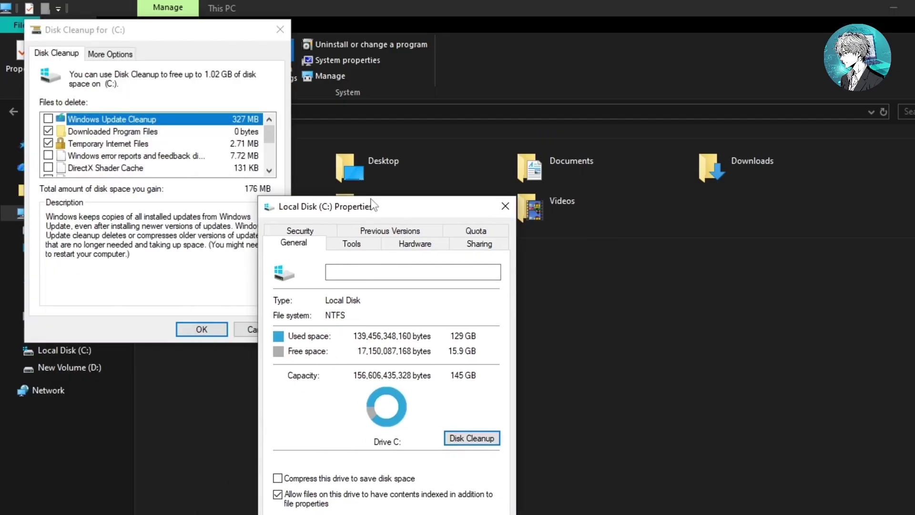
pyautogui.click(186, 205)
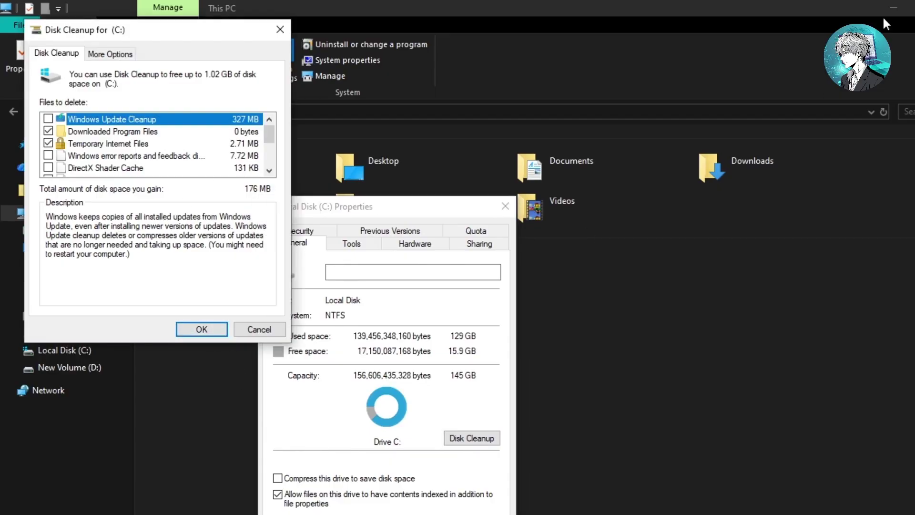
# Minimize the file window, run the cleanup of the selected files on C: and confirm their permanent deletion
pyautogui.click(894, 8)
pyautogui.click(195, 331)
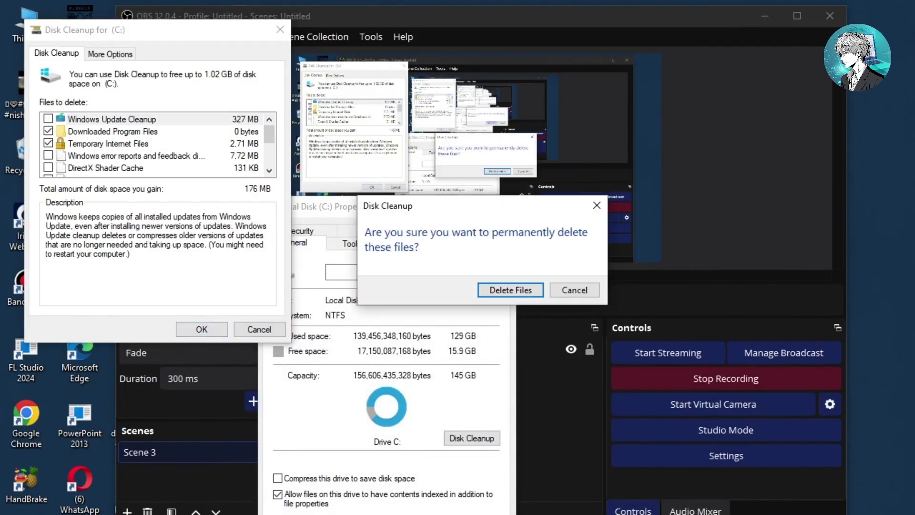
pyautogui.click(494, 294)
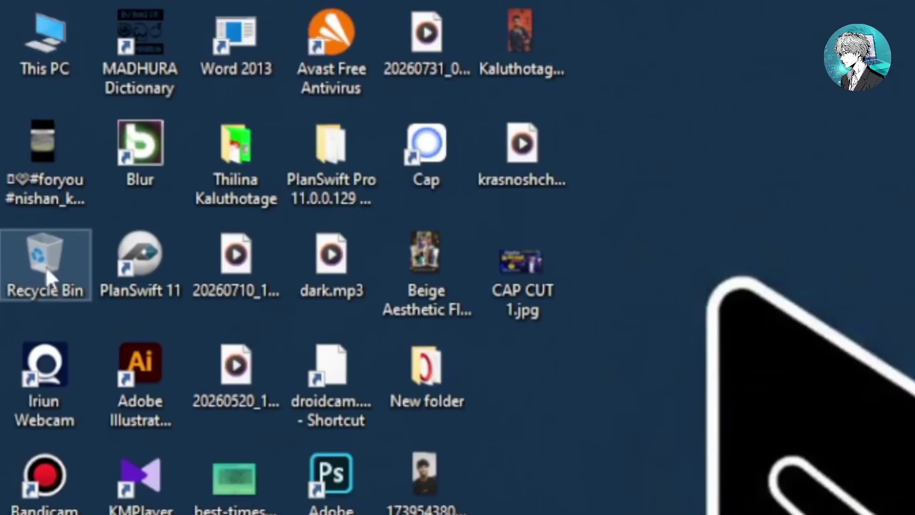
# Open This PC in a maximized window and refresh it to check the free space on the drives
pyautogui.rightClick(30, 245)
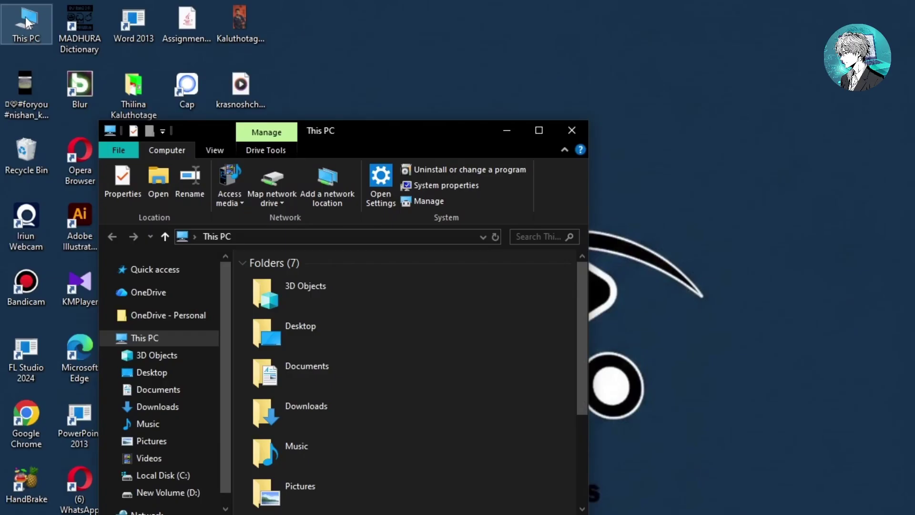
pyautogui.click(539, 131)
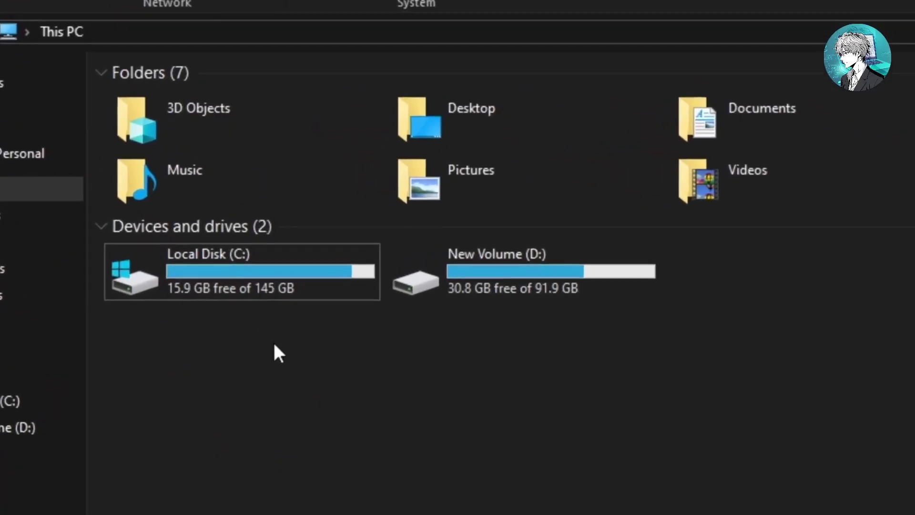
pyautogui.rightClick(275, 345)
pyautogui.click(353, 429)
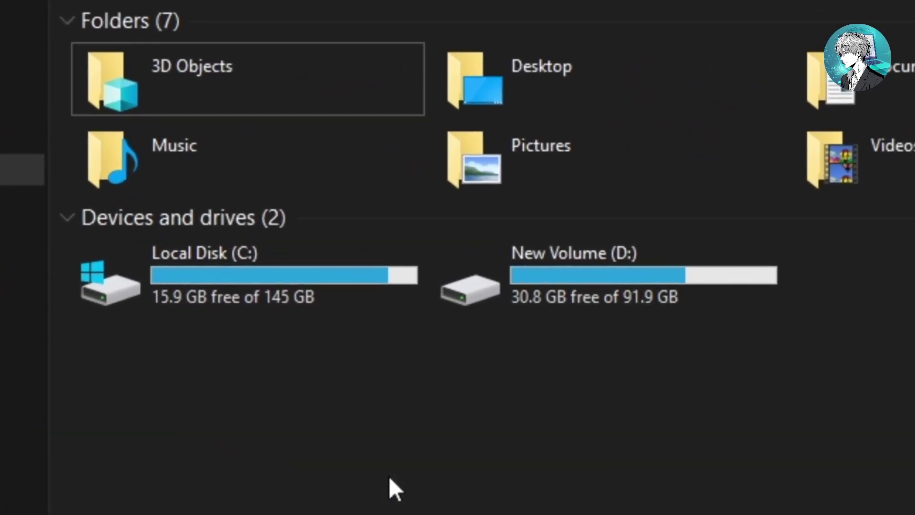